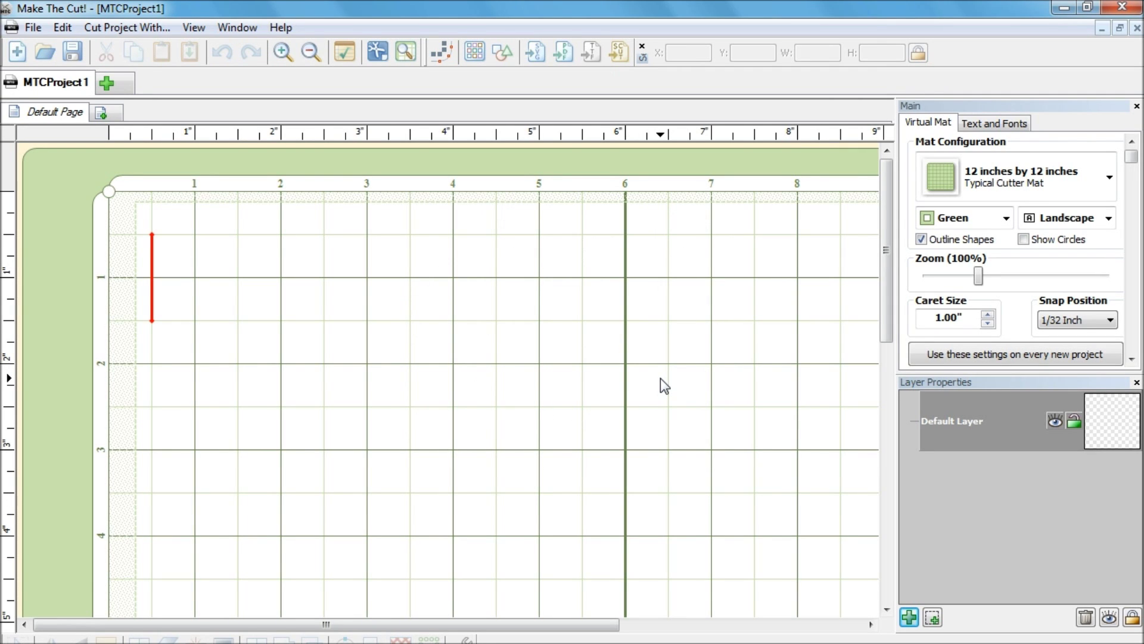
Step: Check the cutter list, then add a Diamond from Basic Shapes to the mat
left_click(137, 36)
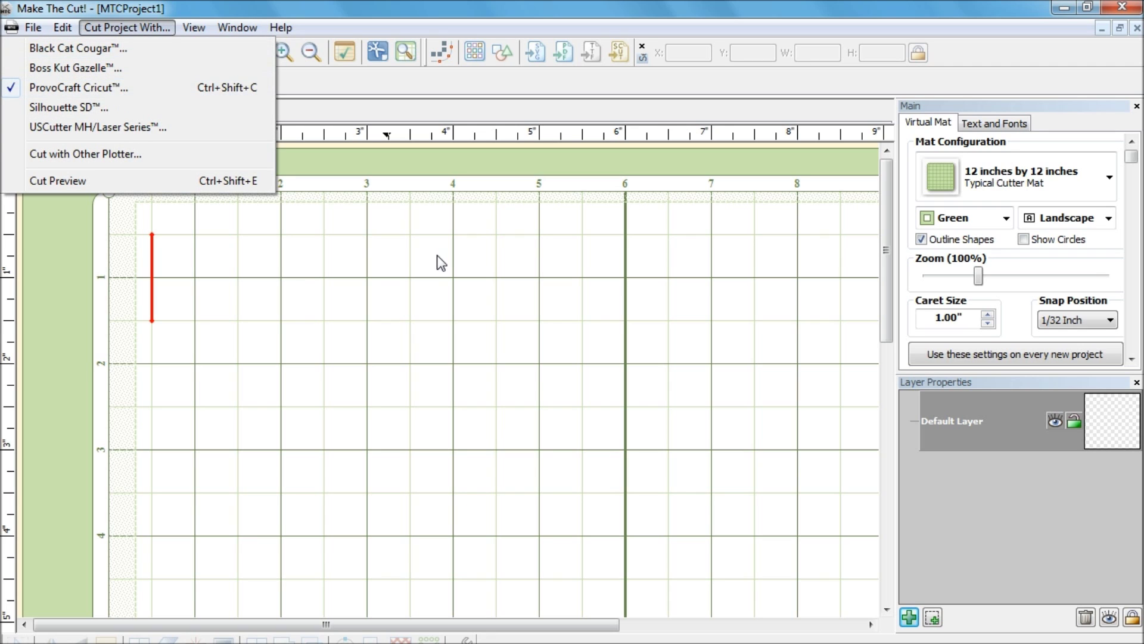
left_click(294, 263)
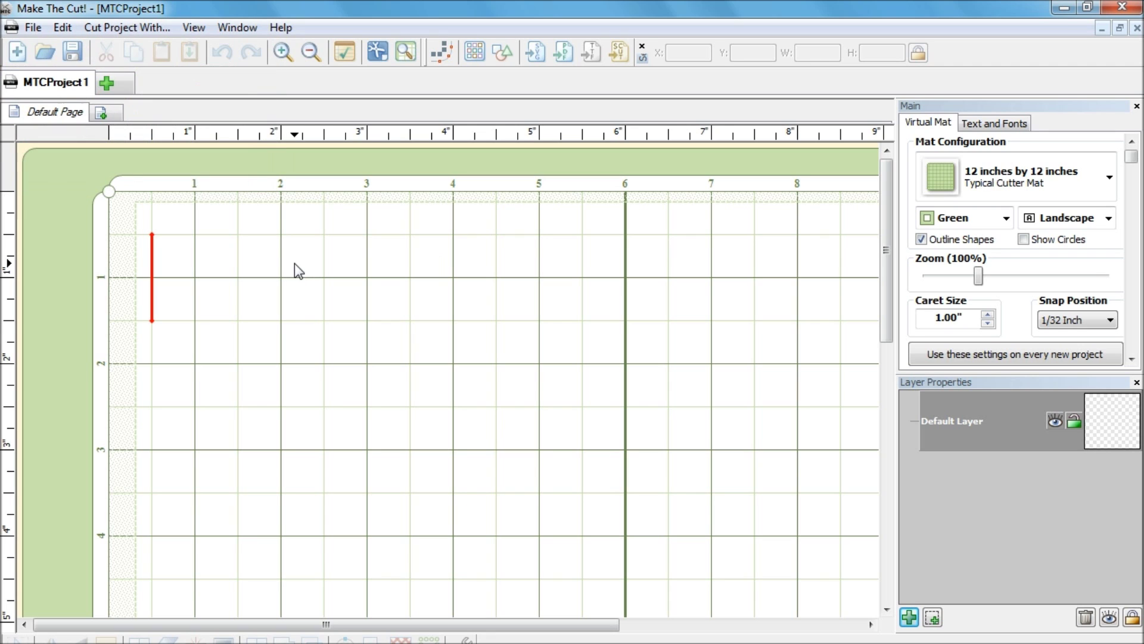
left_click(497, 61)
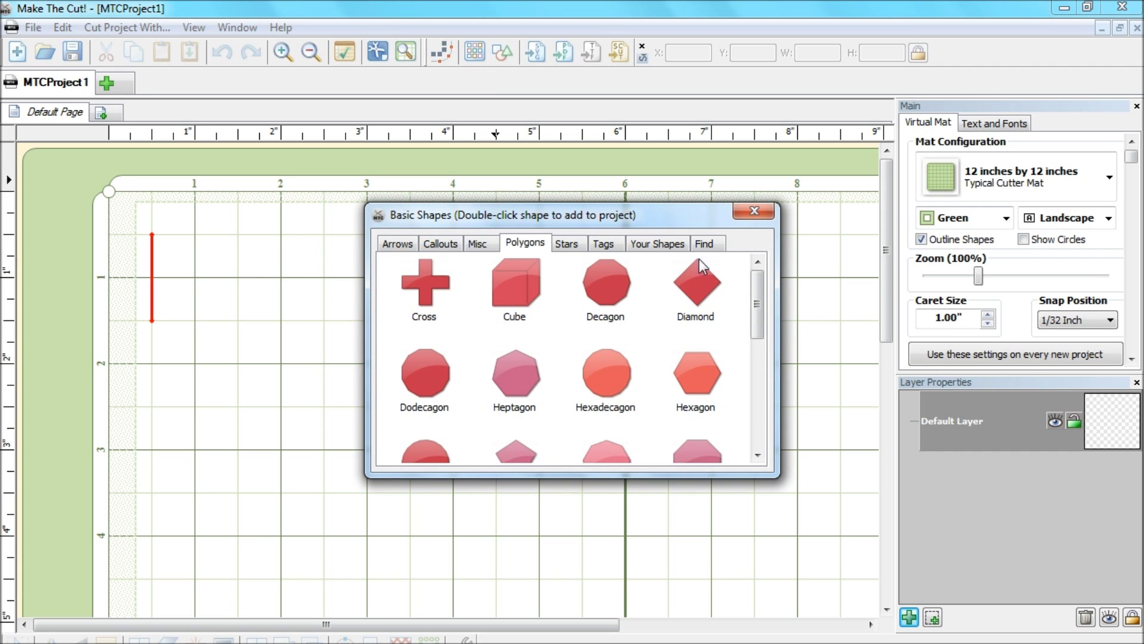
double_click(693, 286)
left_click(743, 218)
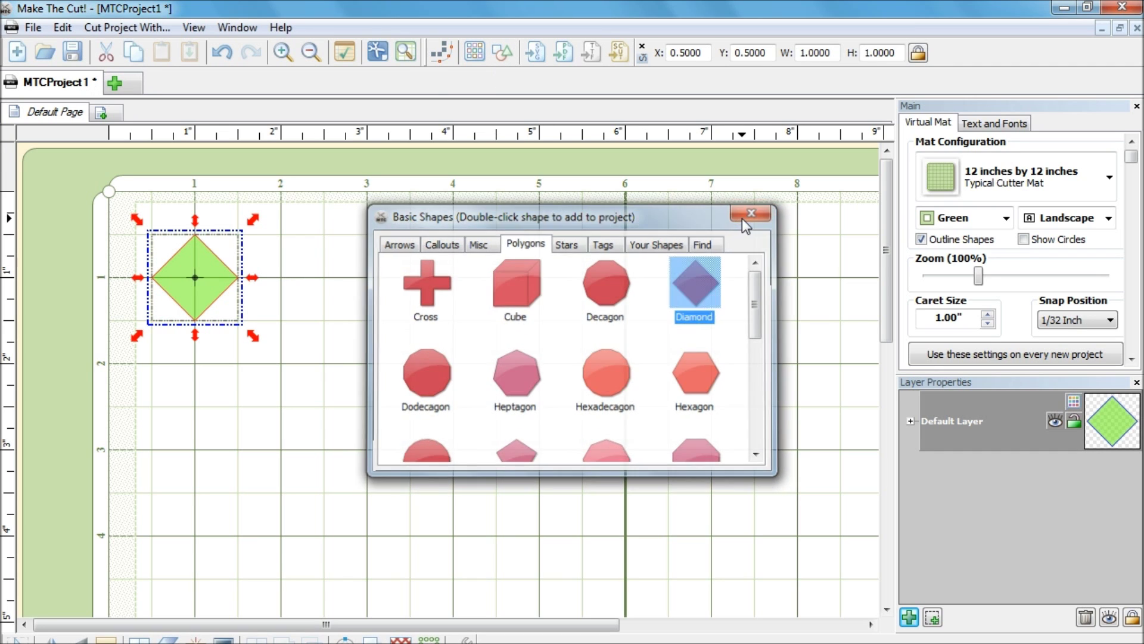
Step: Cut the diamond on the Cricut and close Make The Cut!, triggering the save prompt
left_click(377, 53)
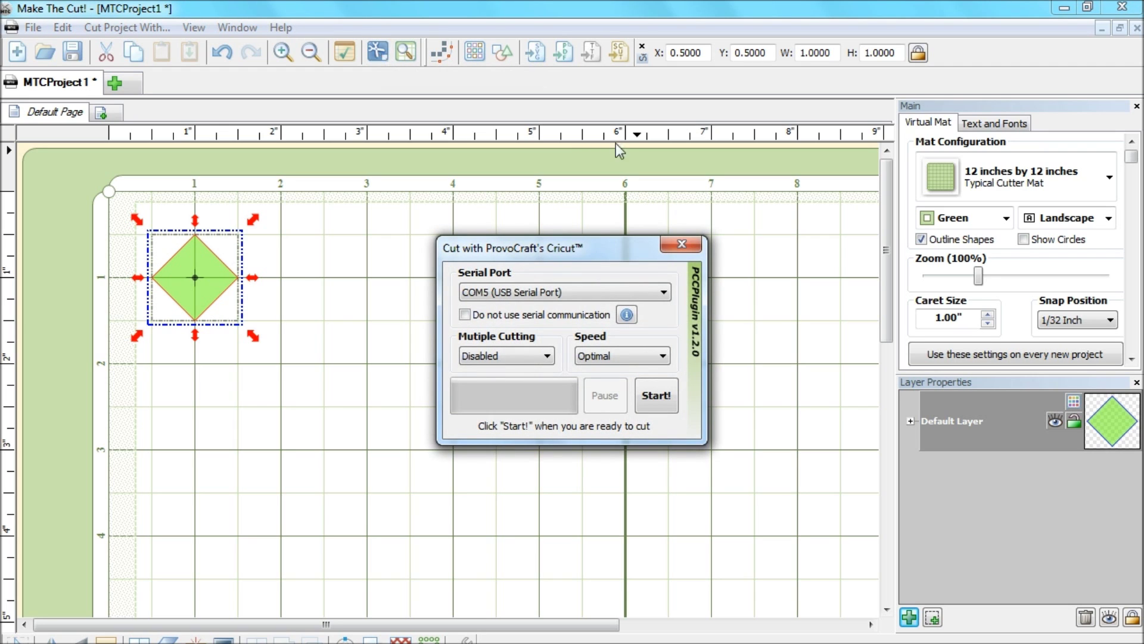
left_click(658, 396)
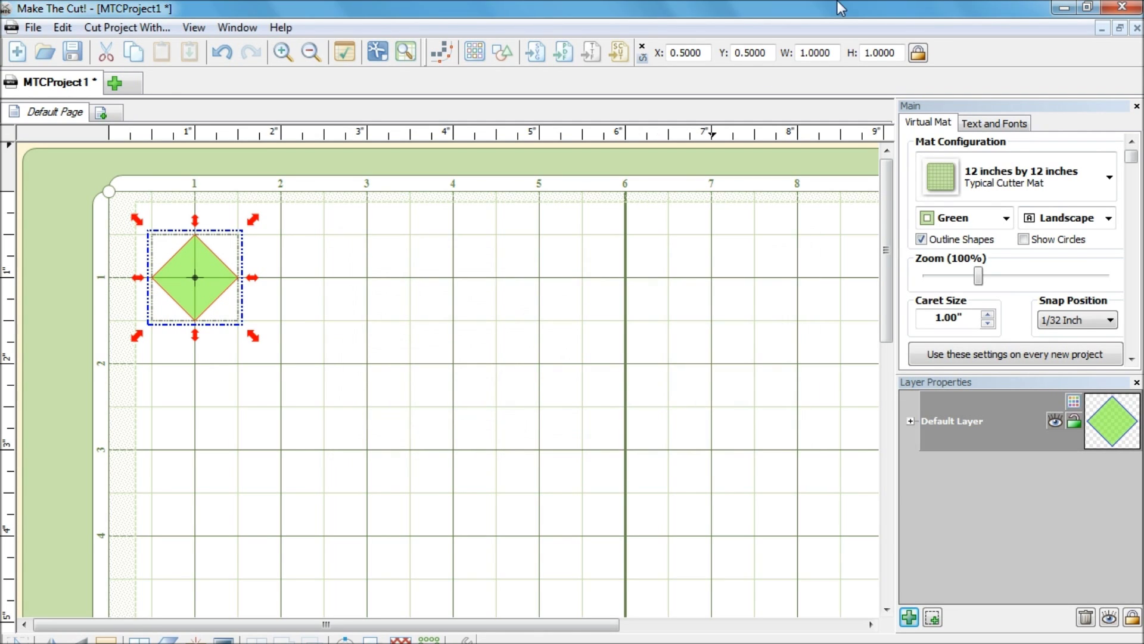
left_click(1120, 9)
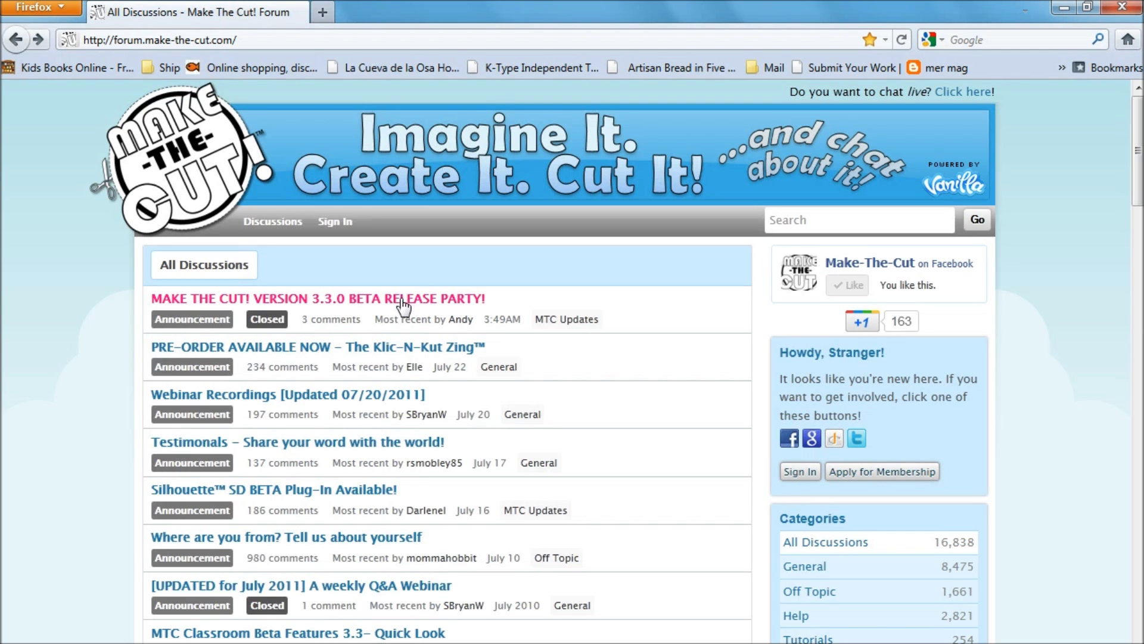
Step: Save MTCInstall3.3.1BETA.exe from the 3.3.0 BETA Release Party thread and run it
left_click(403, 301)
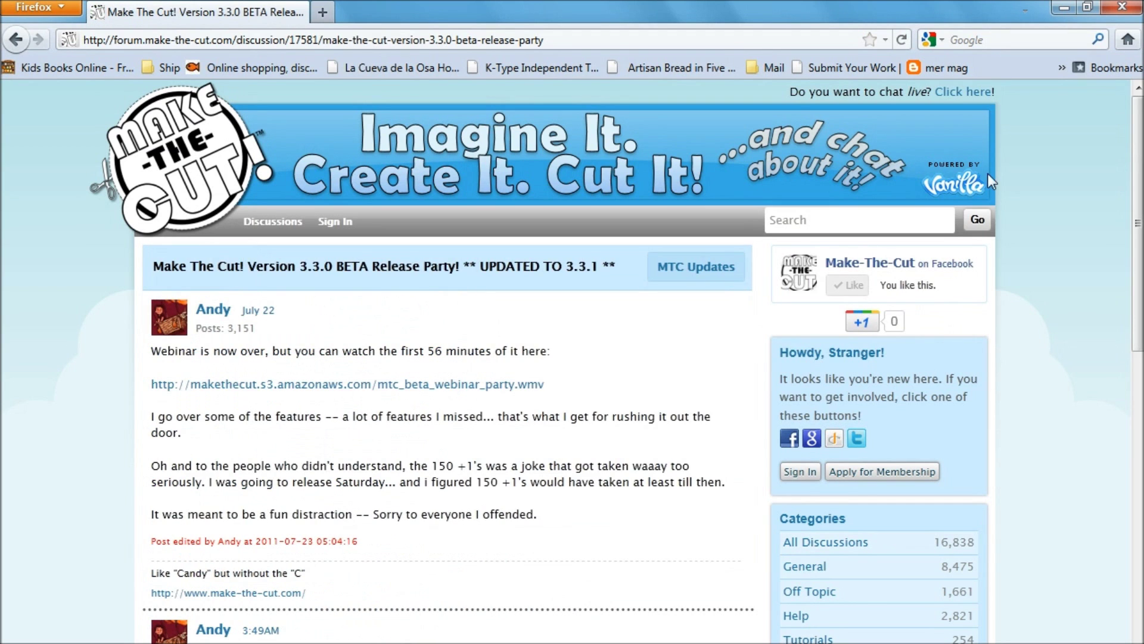
left_click_drag(1139, 237, 1140, 381)
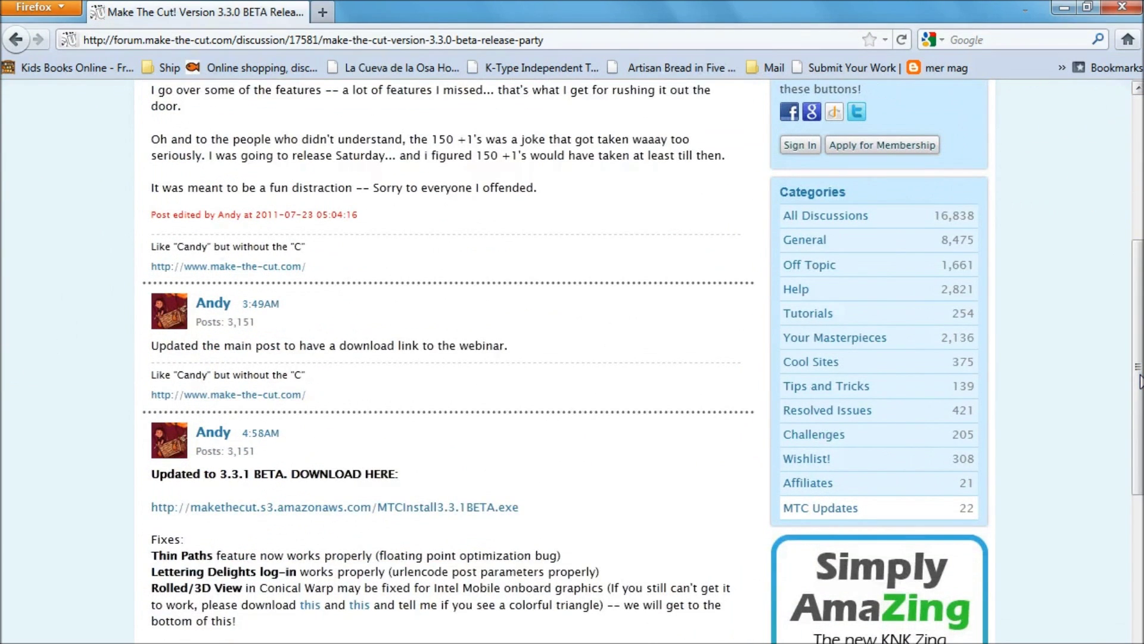
left_click(499, 516)
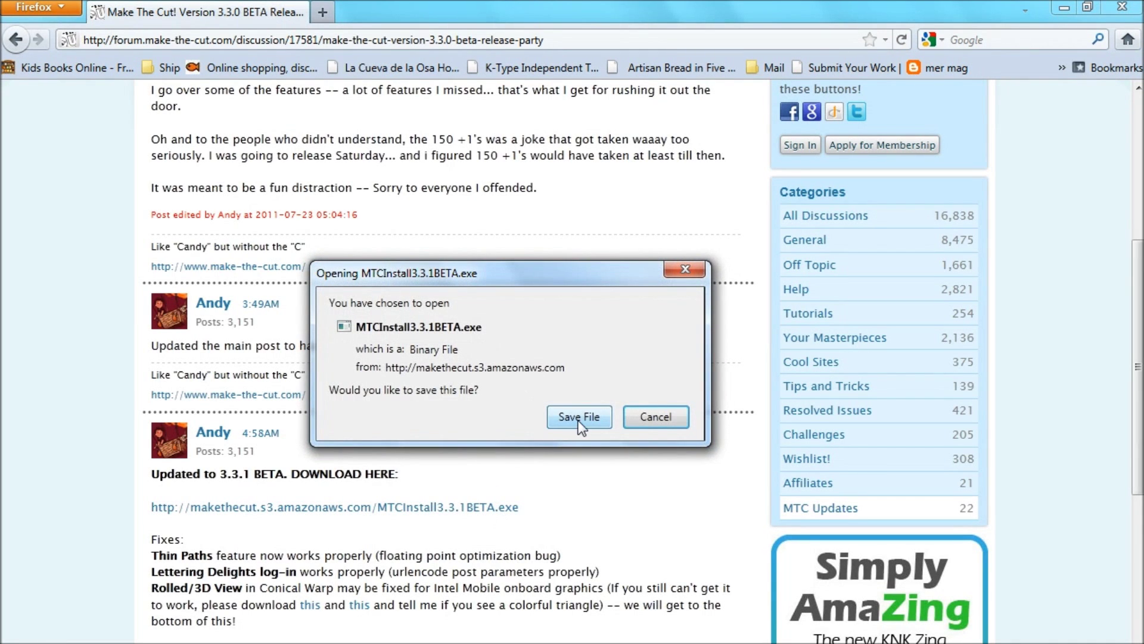
left_click(581, 419)
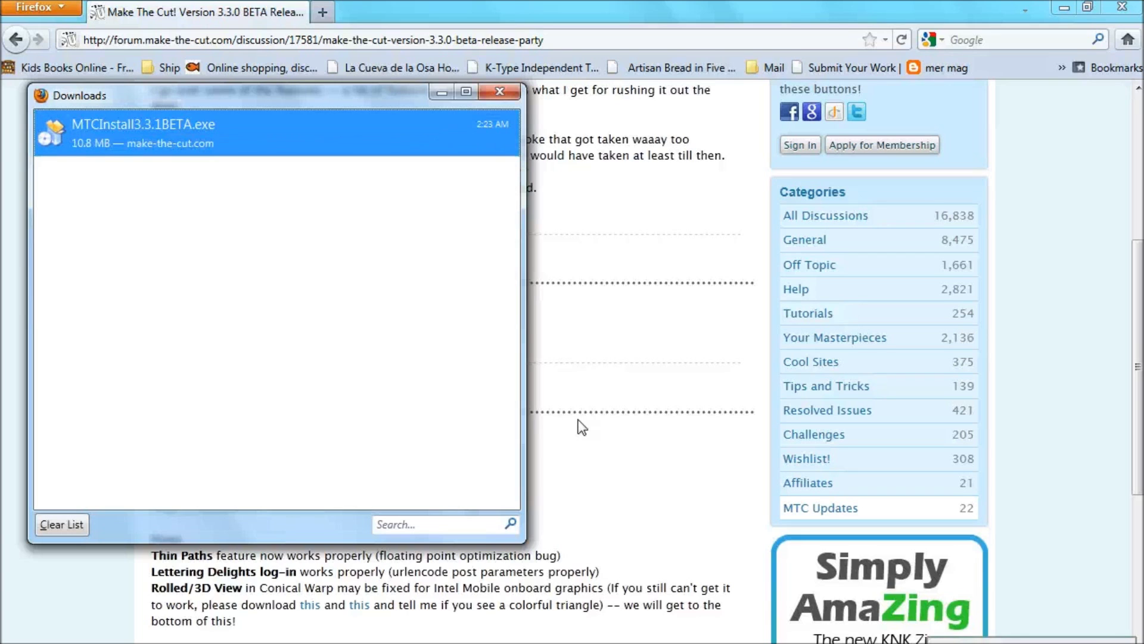
double_click(389, 142)
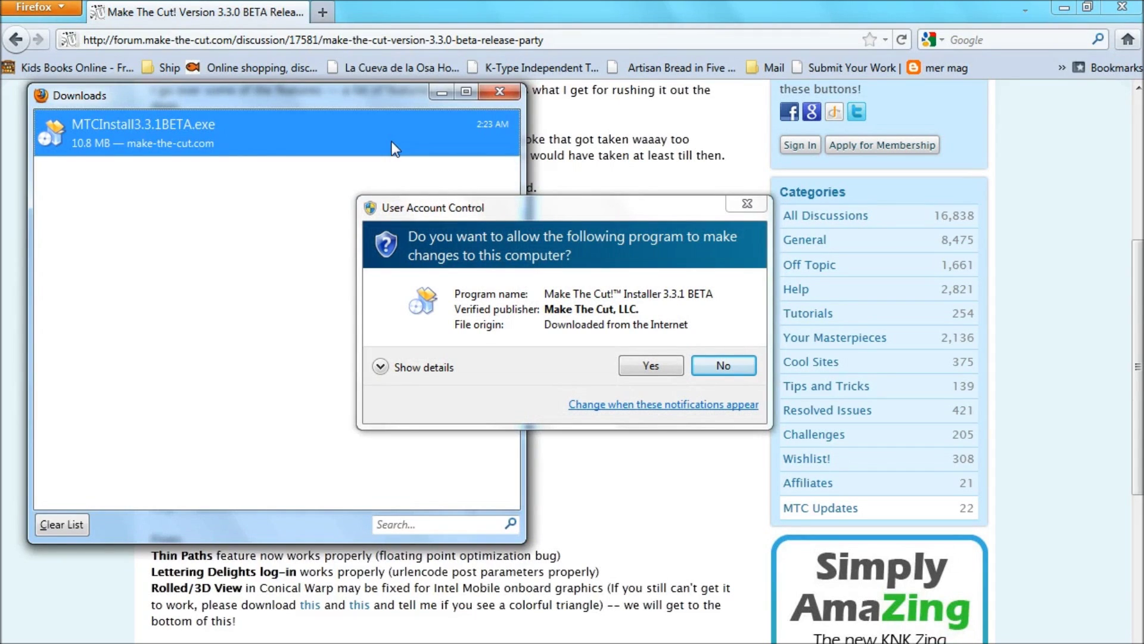
Step: Approve UAC, accept the license, install 3.3.1 to the default folder, and launch it
left_click(652, 366)
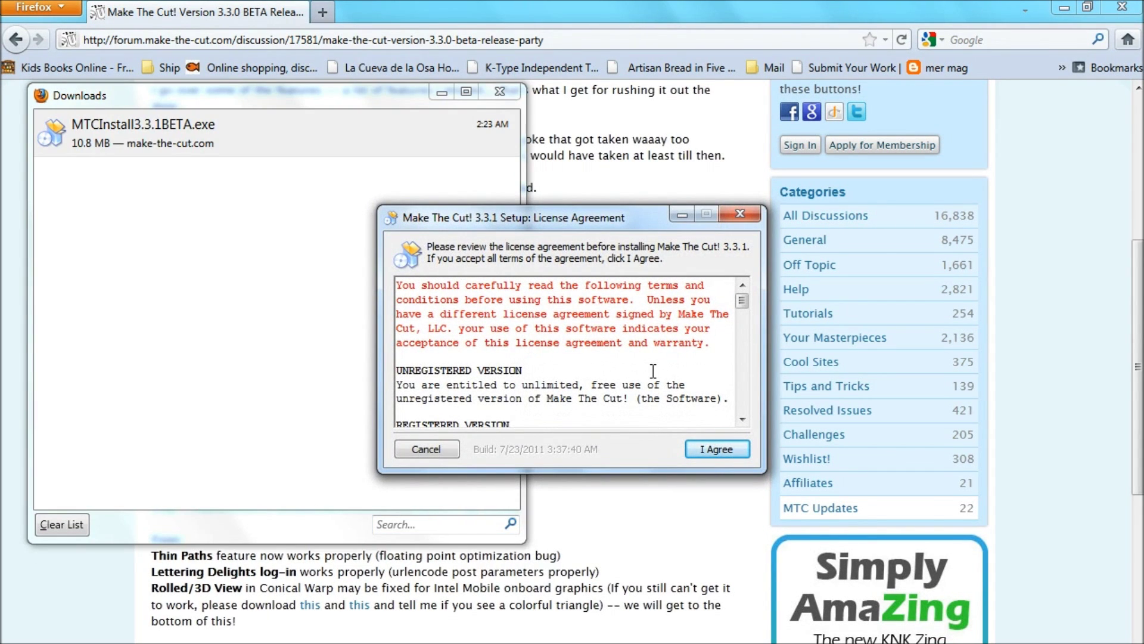
left_click(702, 447)
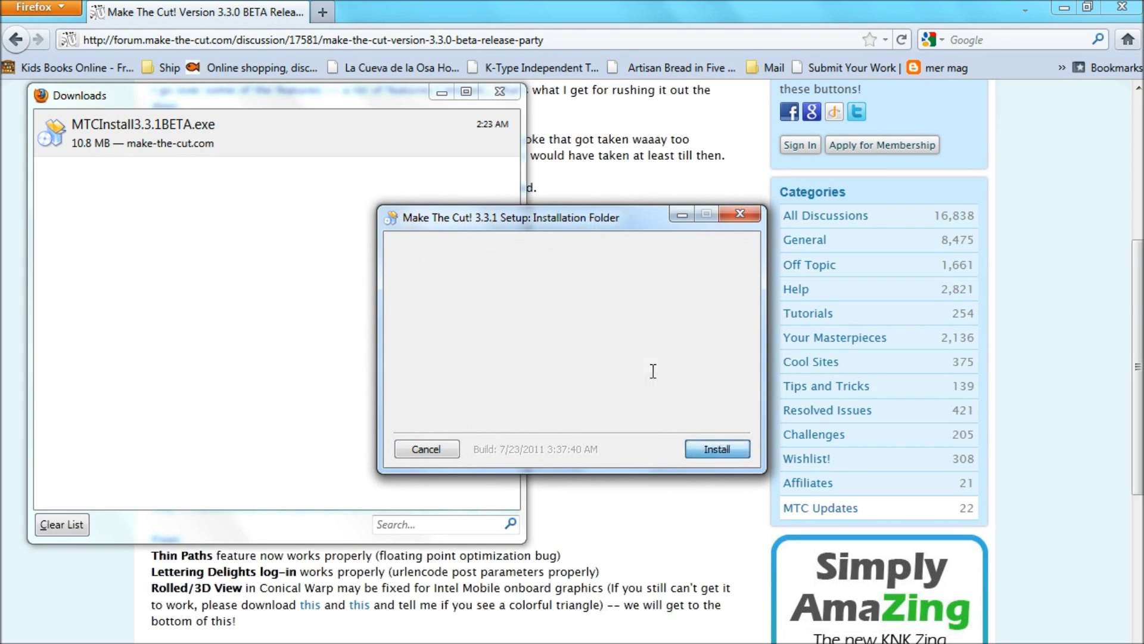
left_click(704, 447)
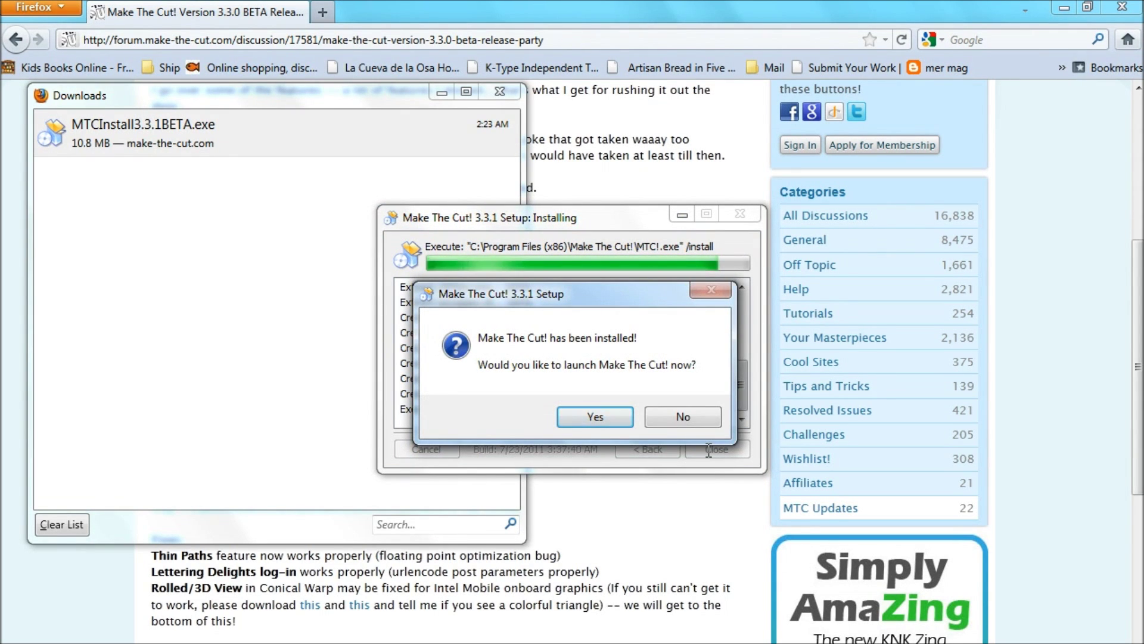
left_click(604, 418)
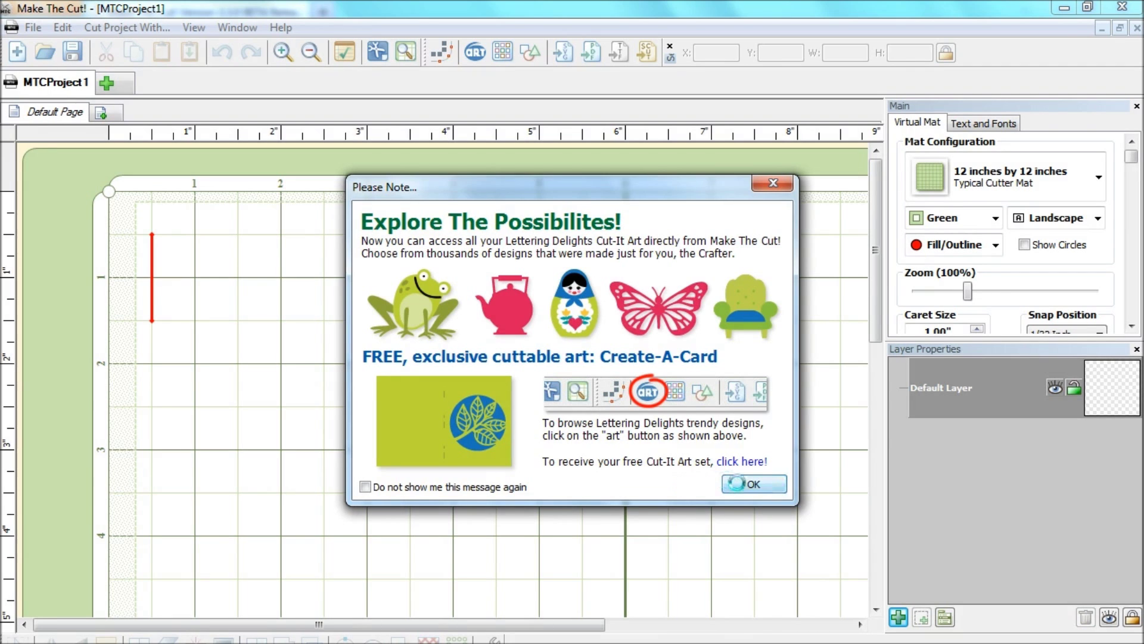
Step: Dismiss the new-features notice and add the 5 Points star from Basic Shapes, closing both libraries
left_click(735, 483)
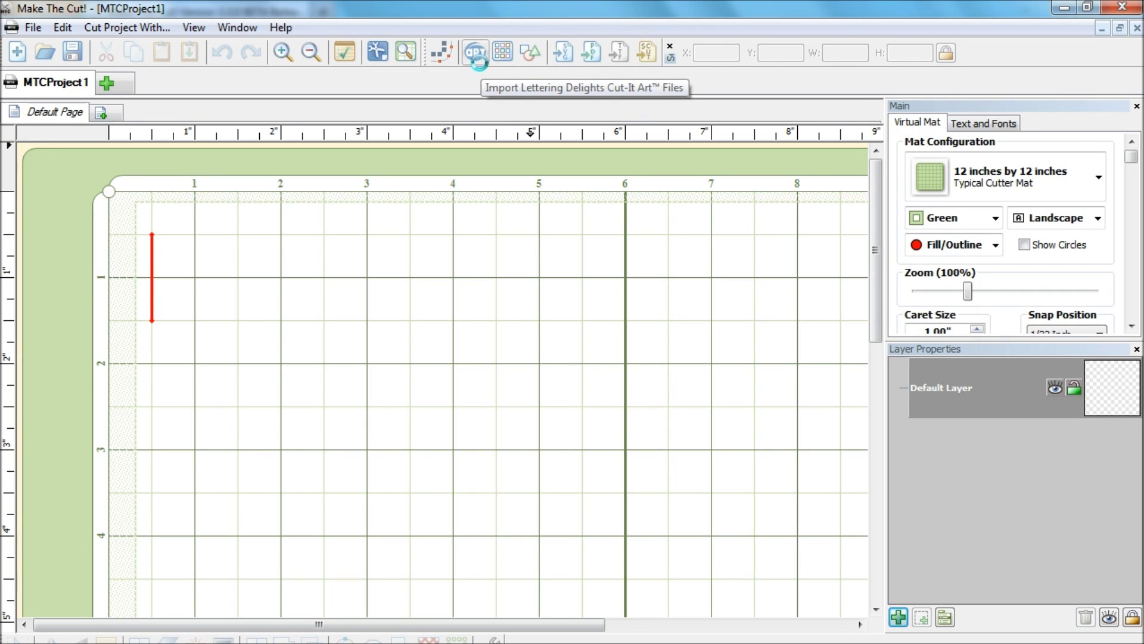
left_click(477, 54)
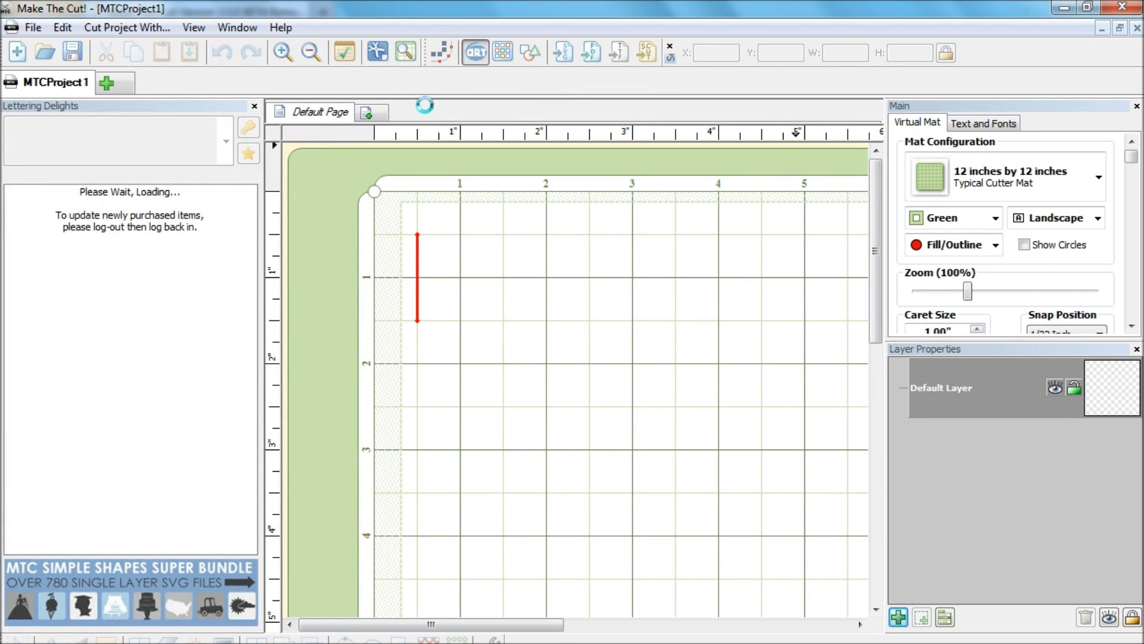
left_click(530, 52)
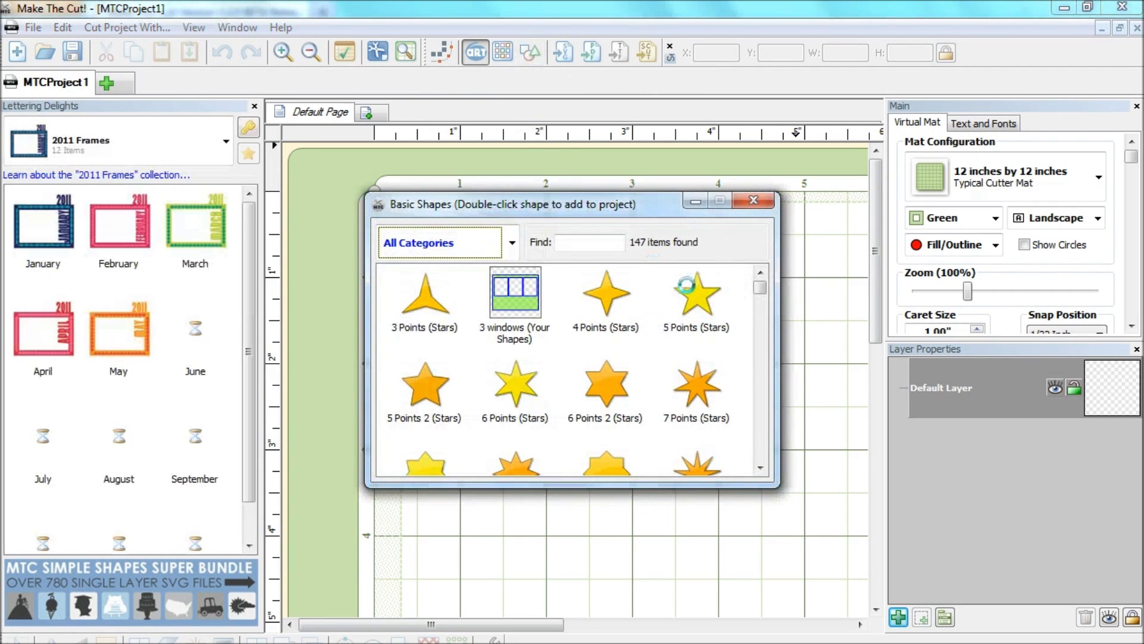
double_click(685, 285)
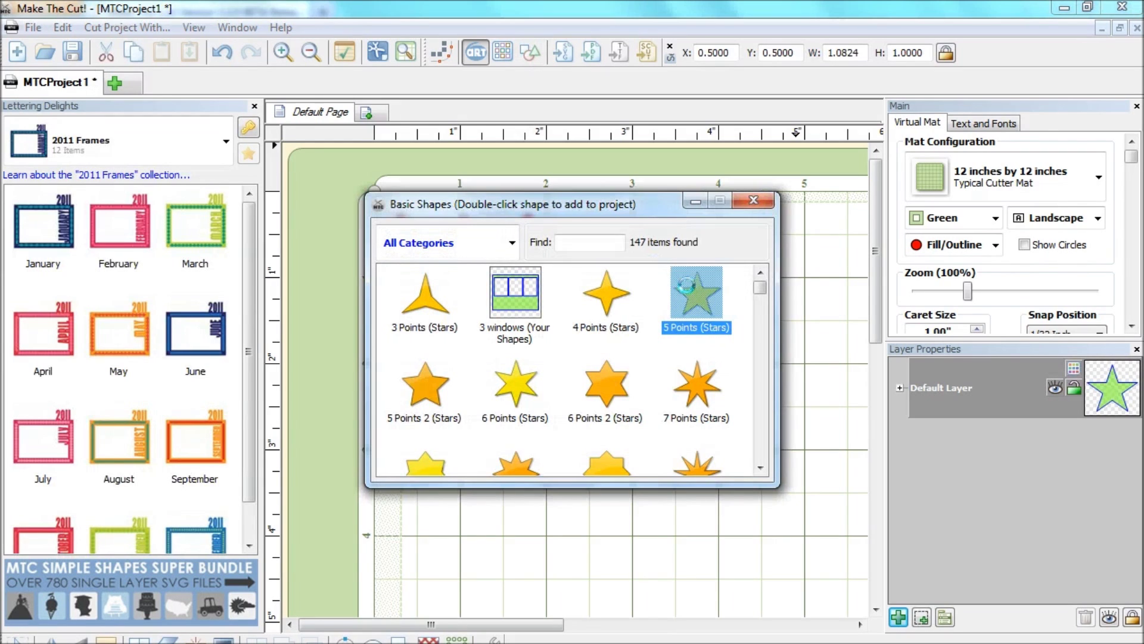
left_click(747, 204)
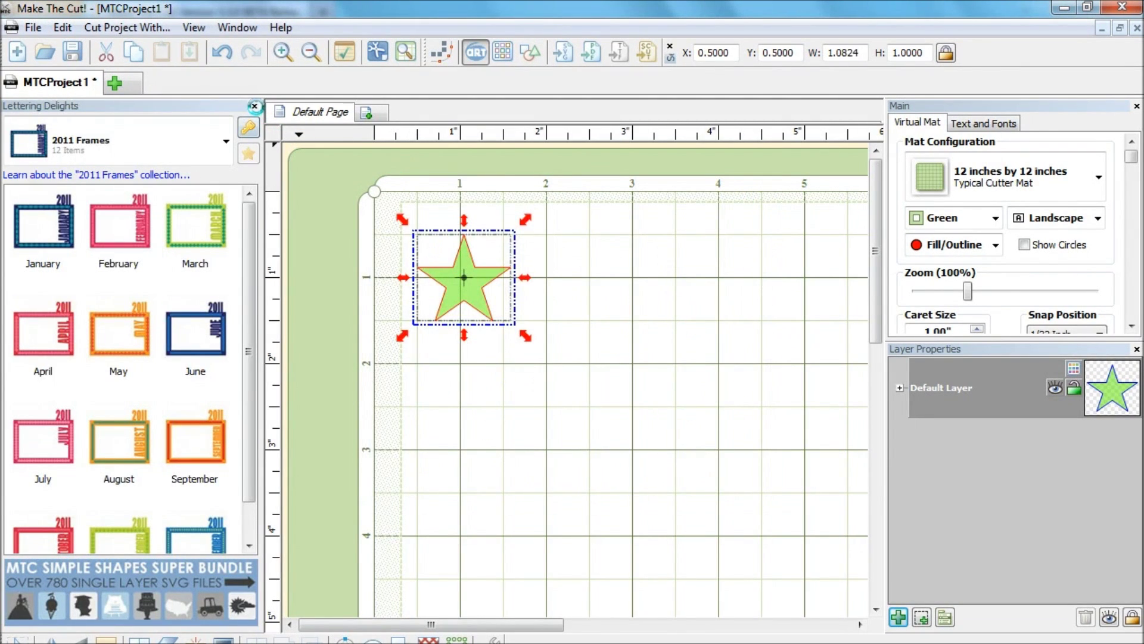
left_click(254, 106)
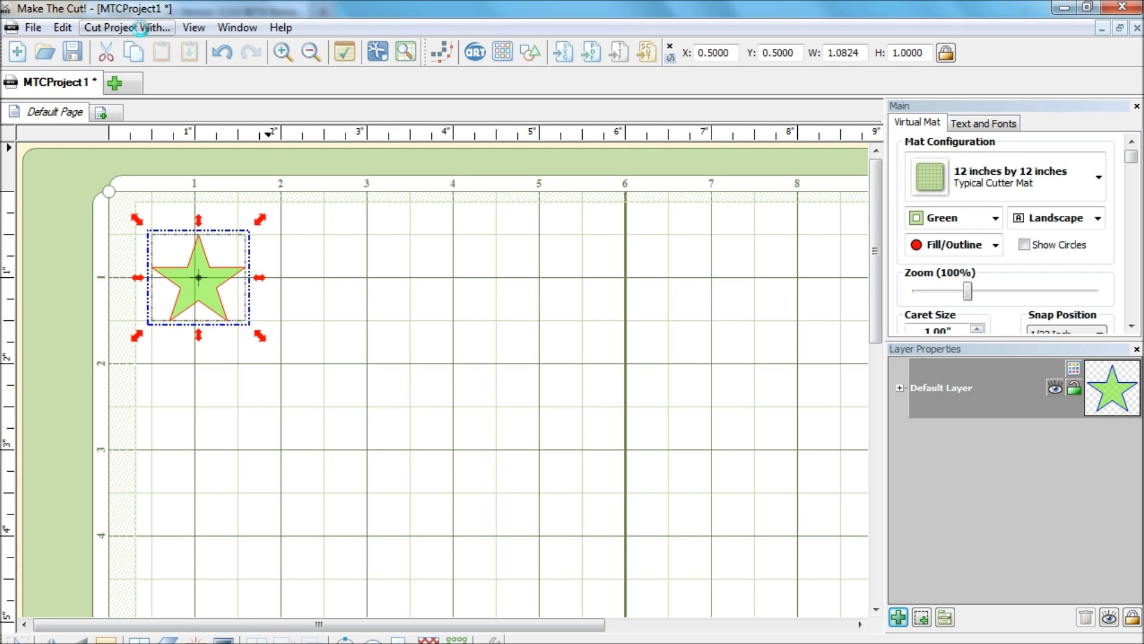
Step: Open the ProvoCraft Cricut™ cutting window for the star from the Cut Project With list
left_click(140, 28)
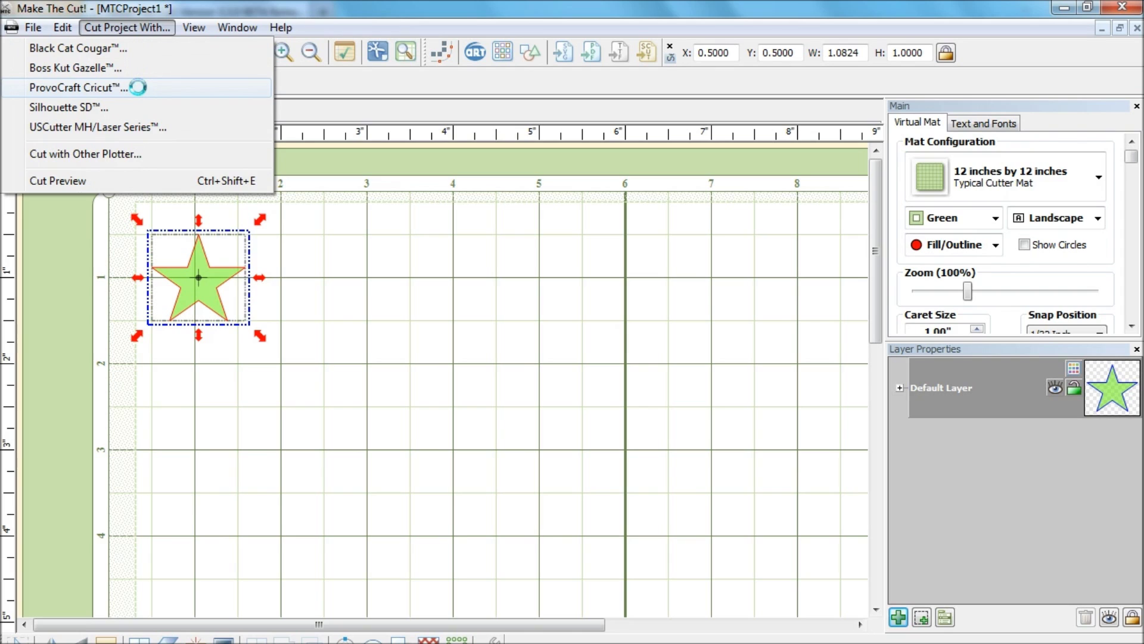
left_click(138, 87)
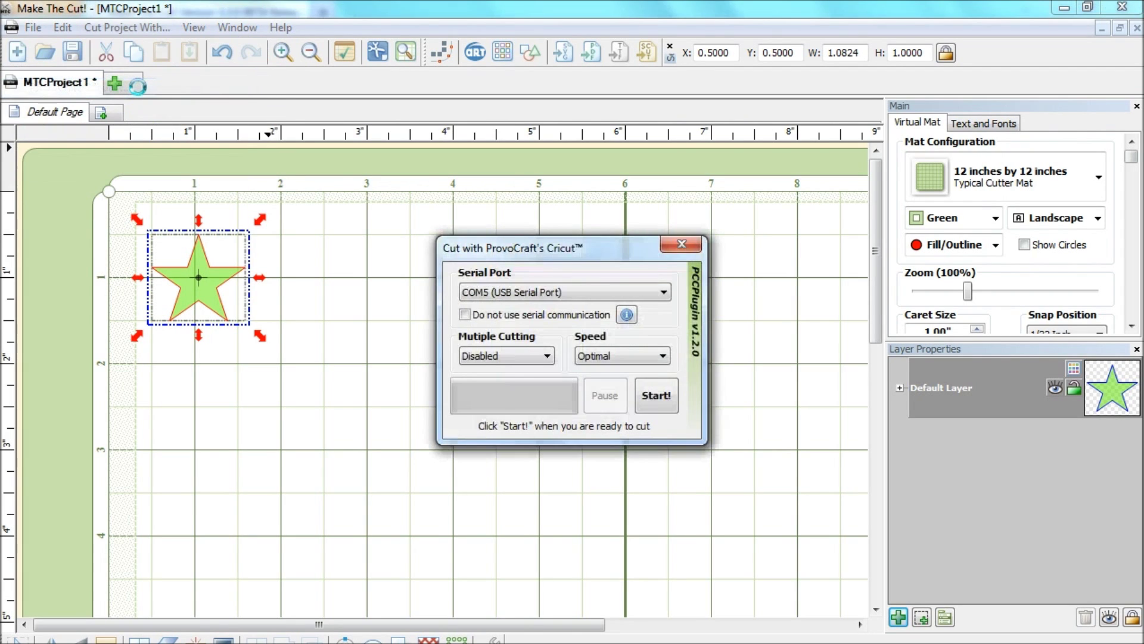